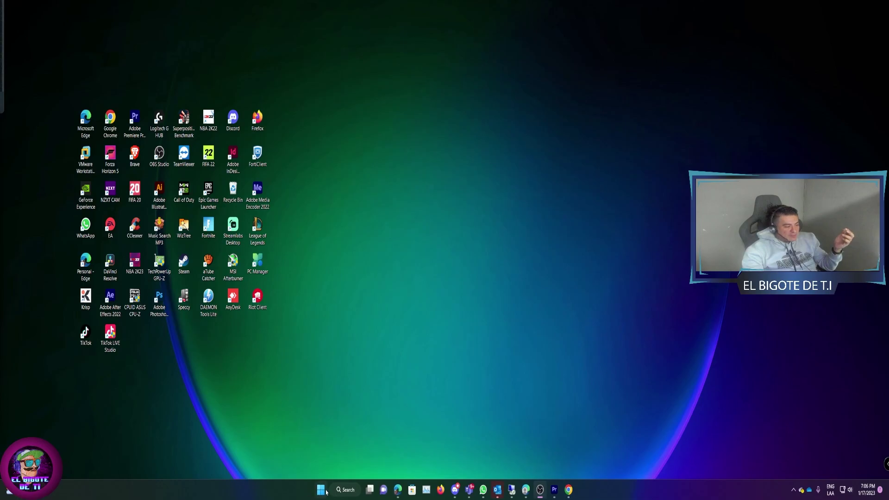
Open PC Manager and boost the PC's performance to free memory and clear the temporary files.
type("pc")
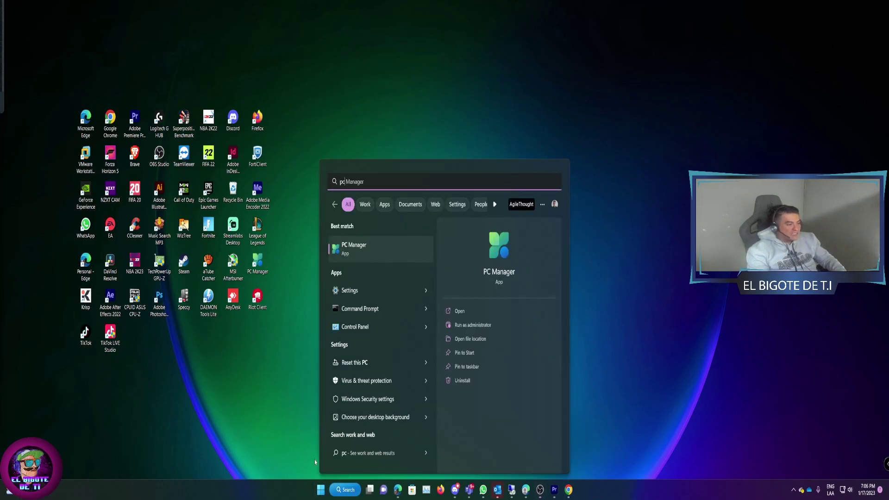
key("Return")
mouse_move(547, 50)
left_mouse_down()
mouse_move(571, 71)
mouse_move(521, 105)
mouse_move(480, 100)
left_mouse_up()
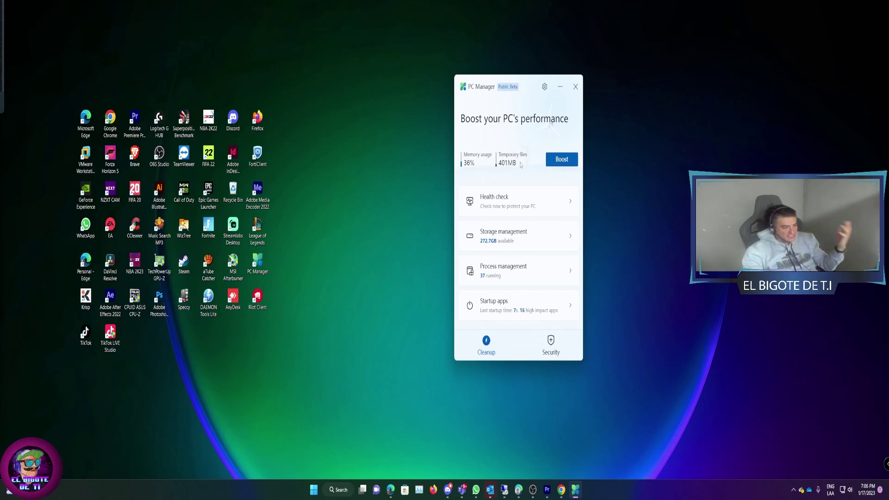
left_click(563, 160)
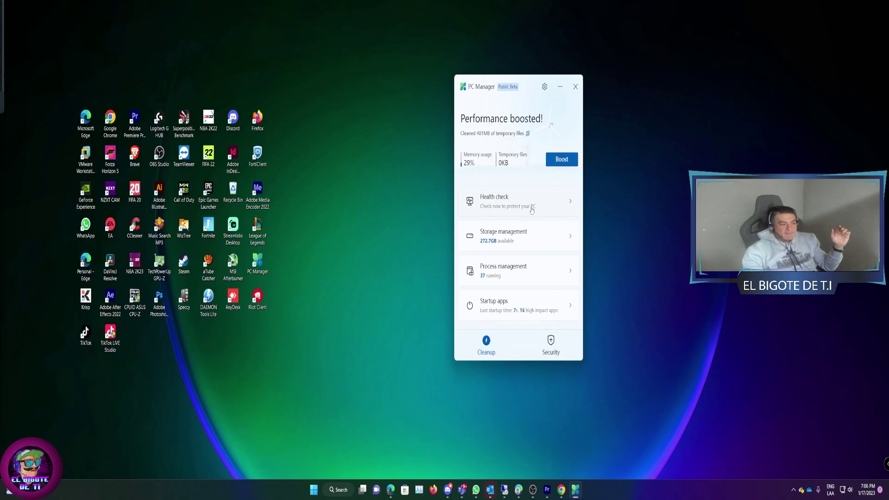
Run the health check and proceed with the preselected cleanup items and default browser protection, leaving all startup apps unselected.
left_click(531, 210)
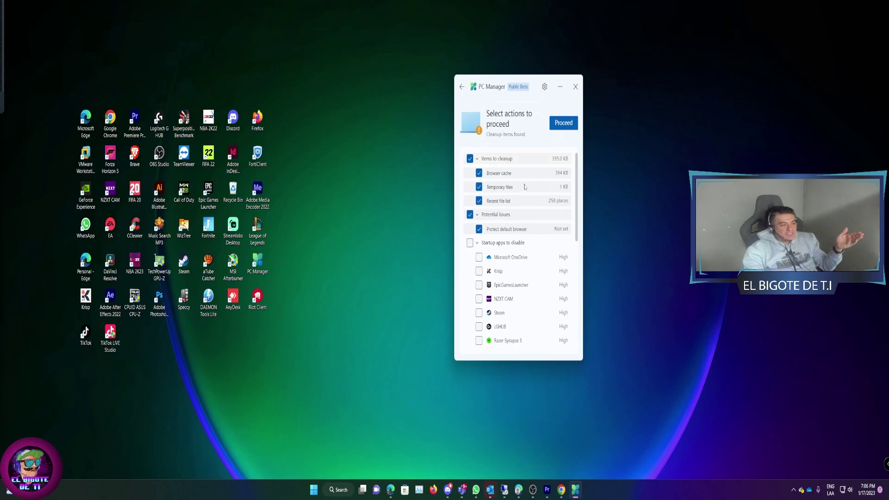
left_click_drag(576, 189, 570, 303)
scroll(567, 319, "up", 10)
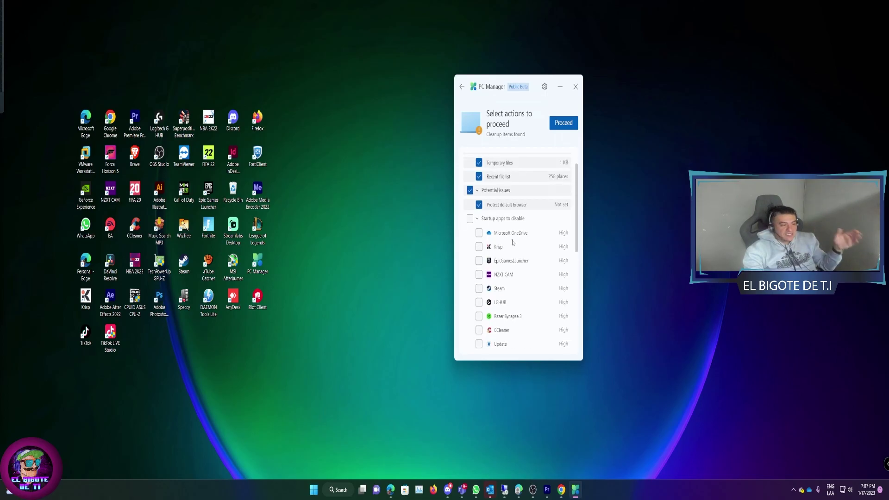
scroll(522, 225, "down", 3)
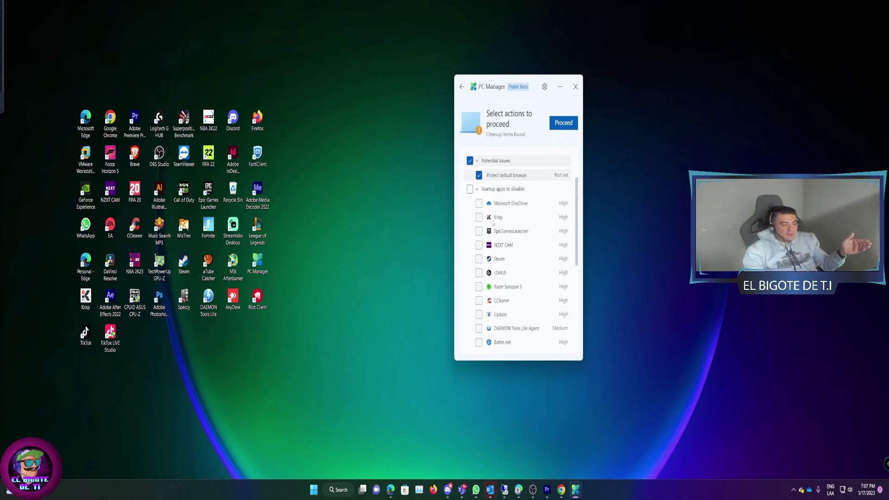
scroll(493, 222, "down", 4)
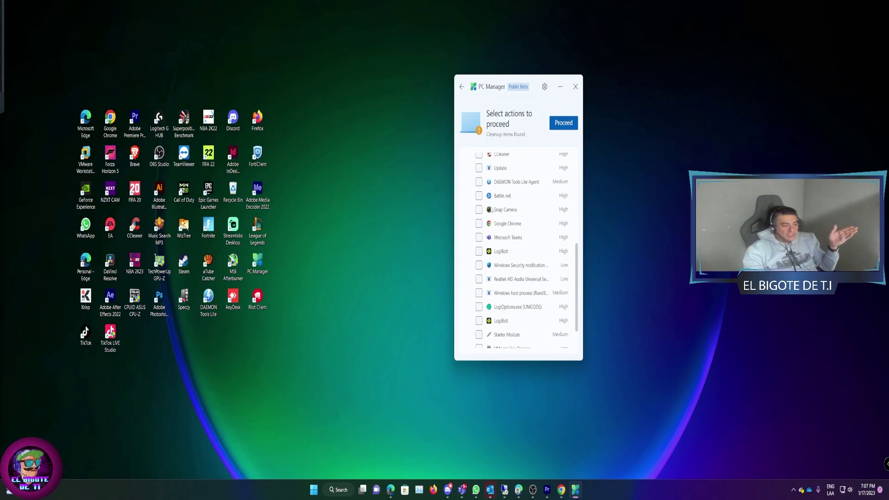
scroll(492, 210, "up", 8)
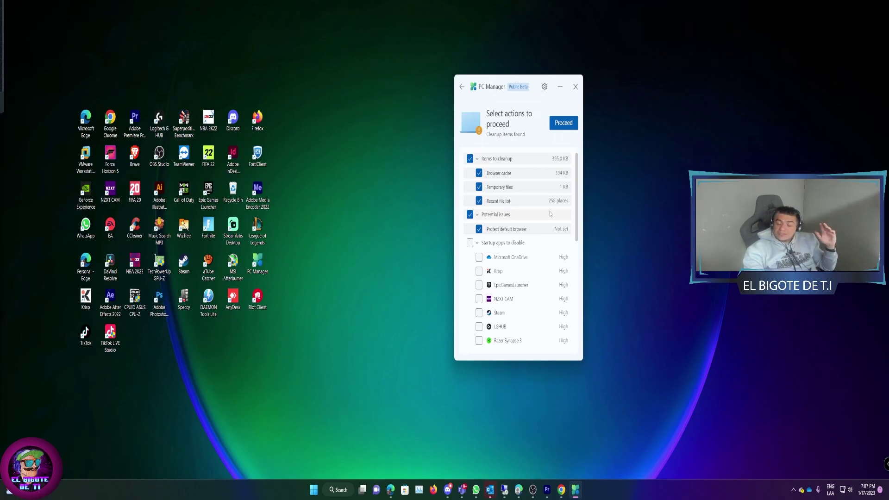
left_click(564, 128)
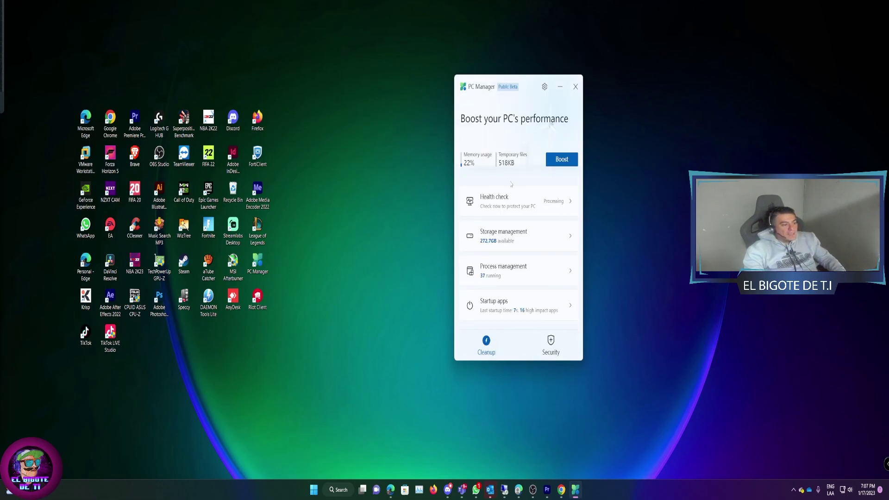
Run a deep cleanup scan in storage management, examine the items offered for cleanup, and return without cleaning.
left_click(517, 246)
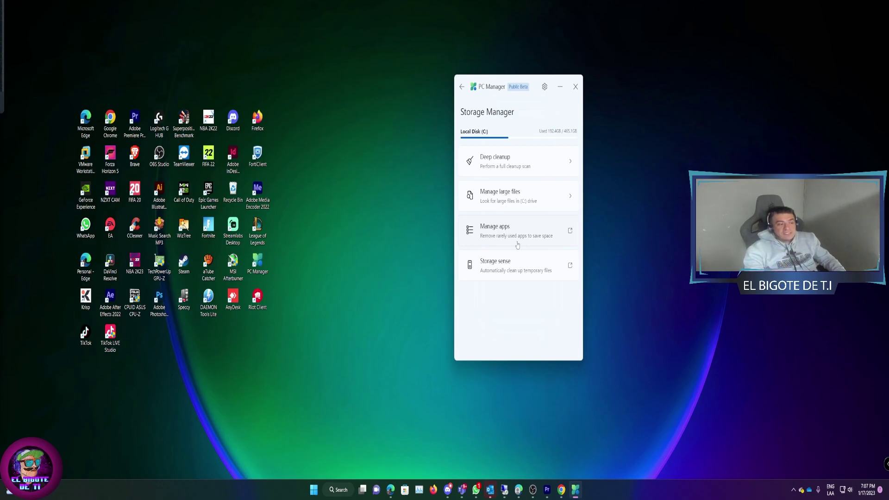
left_click(529, 171)
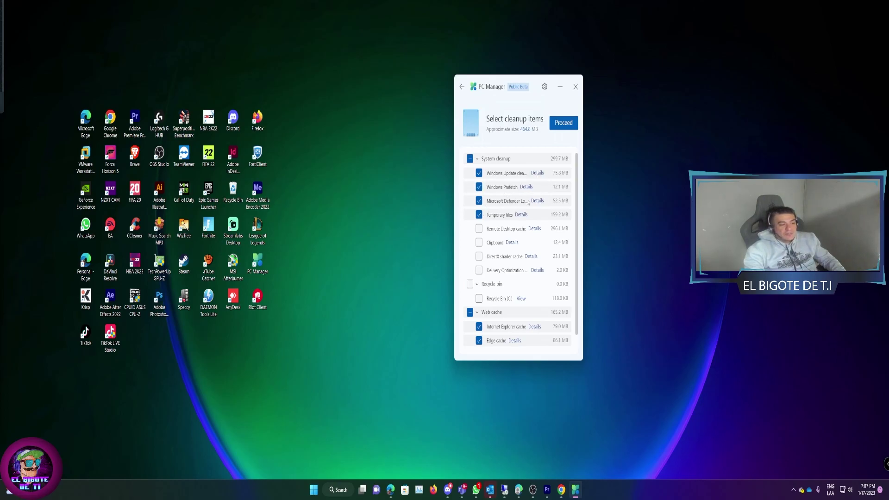
scroll(503, 208, "down", 1)
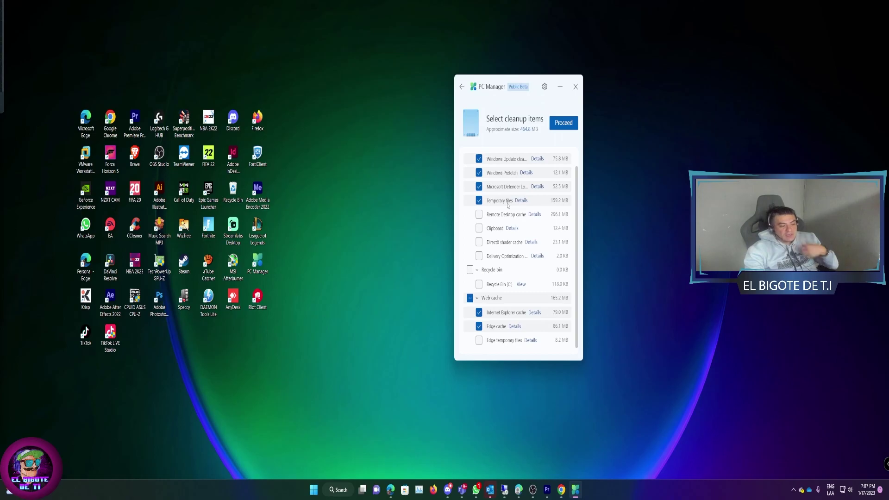
scroll(509, 216, "up", 1)
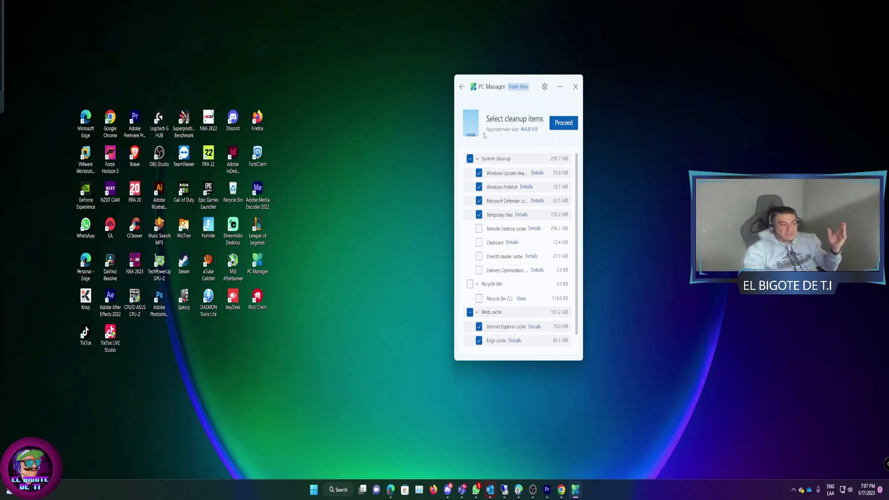
left_click(461, 87)
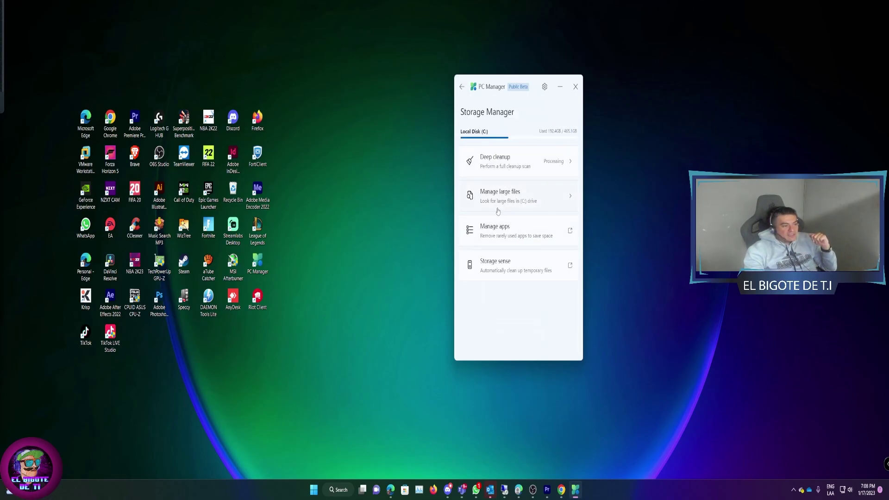
Explore the large-file search for drive C, trying the >50 MB and >1 GB sizes and reselecting >10 MB.
left_click(508, 192)
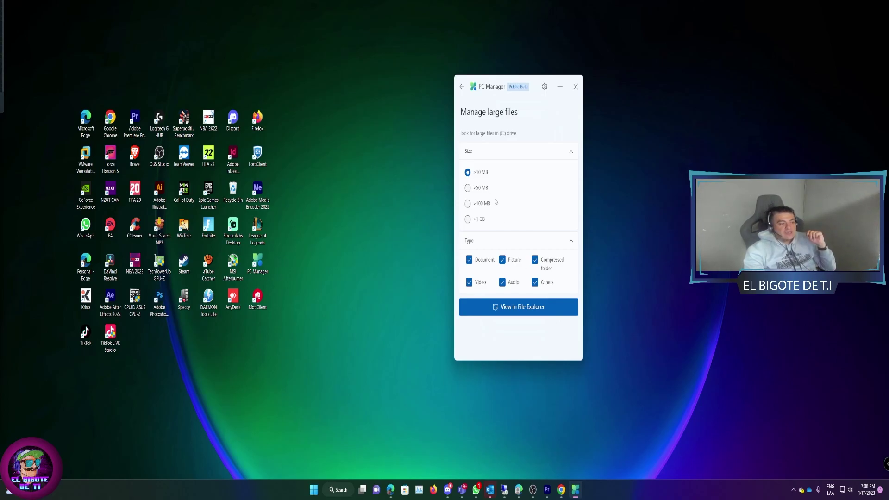
left_click(467, 187)
left_click(468, 219)
left_click(468, 172)
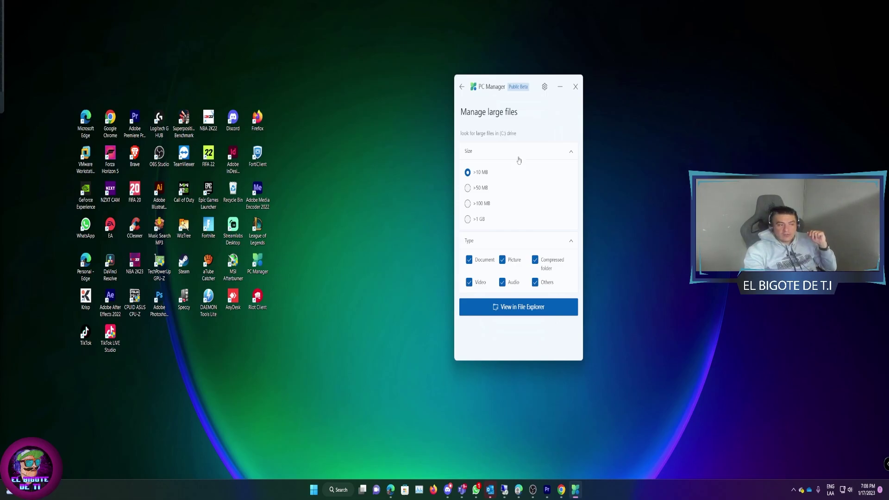
left_click(461, 86)
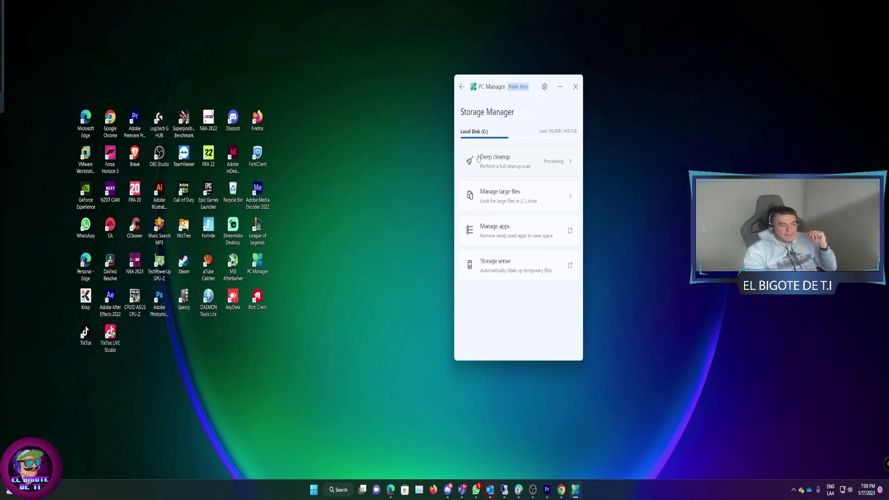
Open the app management from Storage Manager, examine the installed apps list in Windows Settings, and close it.
left_click(500, 232)
left_click_drag(516, 82, 697, 50)
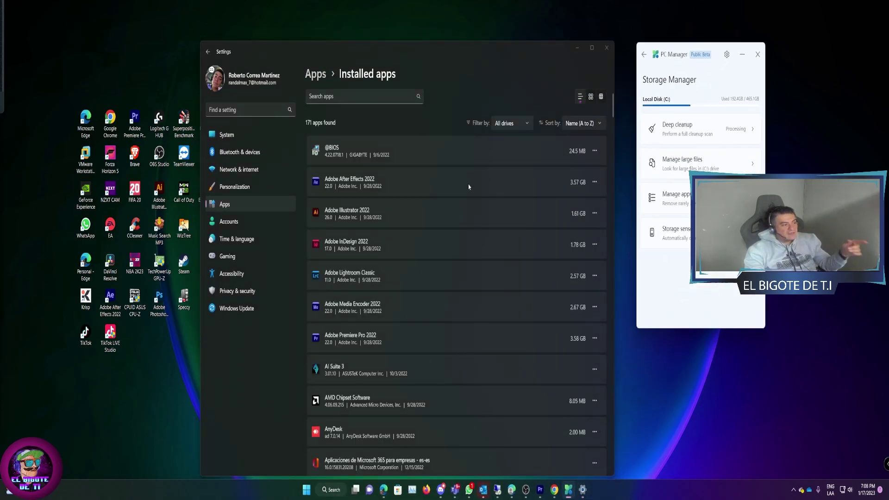
scroll(467, 187, "down", 5)
scroll(468, 190, "down", 10)
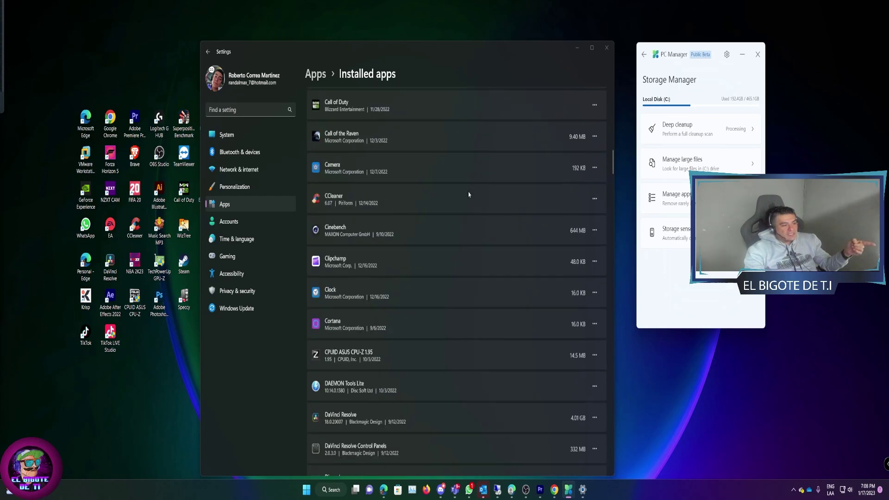
scroll(467, 176, "up", 5)
scroll(467, 169, "up", 8)
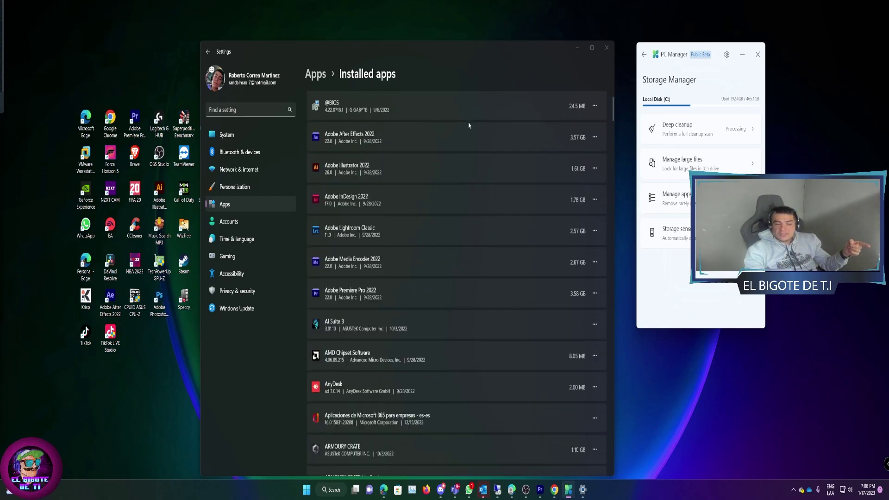
left_click(607, 48)
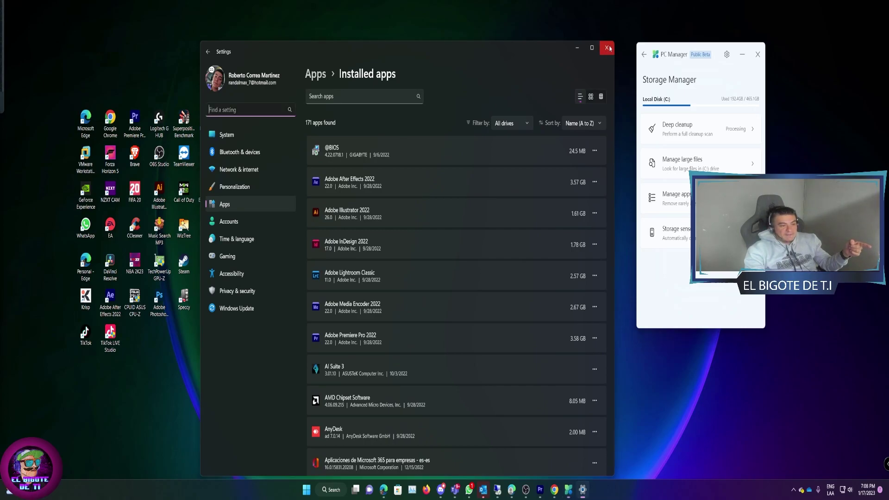
Open Storage Sense, examine its automatic cleanup options and schedules, and minimize the Settings window.
left_click(674, 240)
scroll(536, 190, "down", 2)
scroll(535, 190, "up", 2)
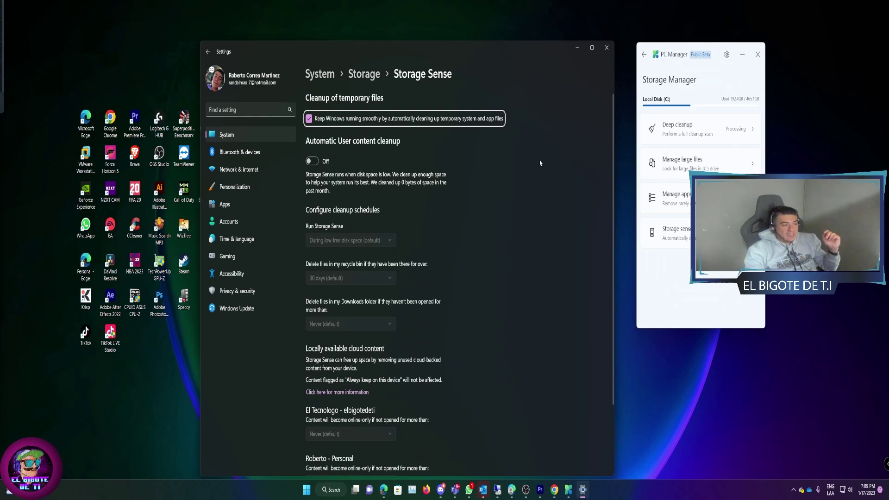
left_click(576, 48)
Return to PC Manager's main page and examine the running processes and their memory usage in process management.
left_click_drag(667, 49, 454, 62)
left_click(430, 68)
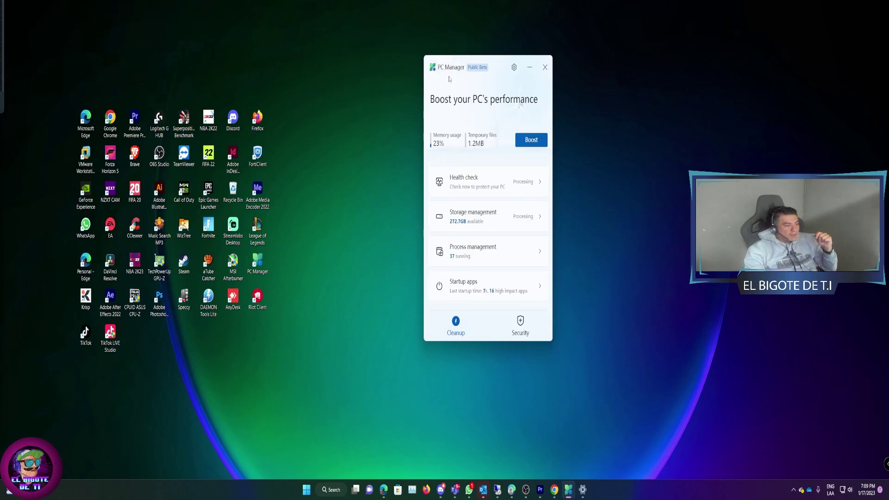
left_click(501, 257)
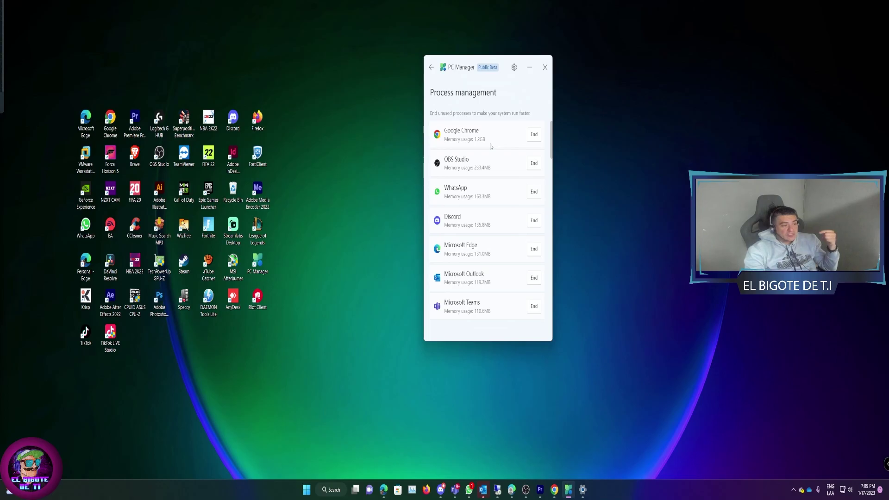
scroll(492, 141, "down", 1)
scroll(492, 138, "up", 1)
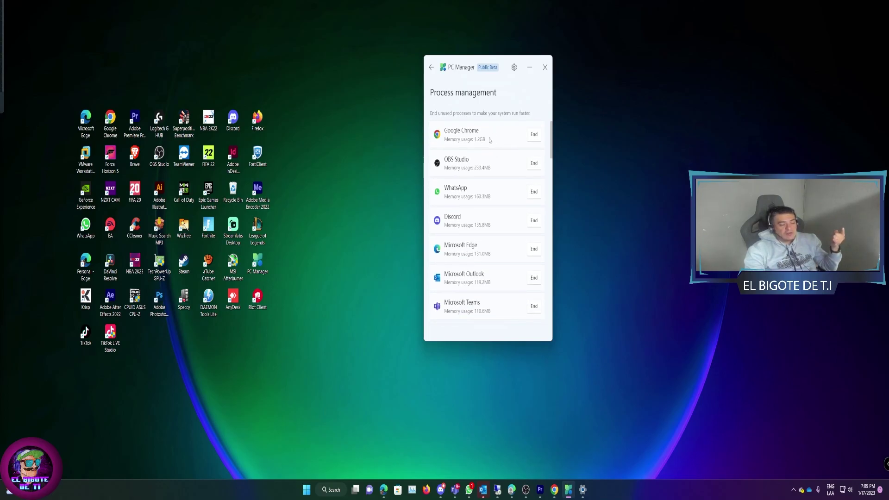
scroll(481, 160, "down", 1)
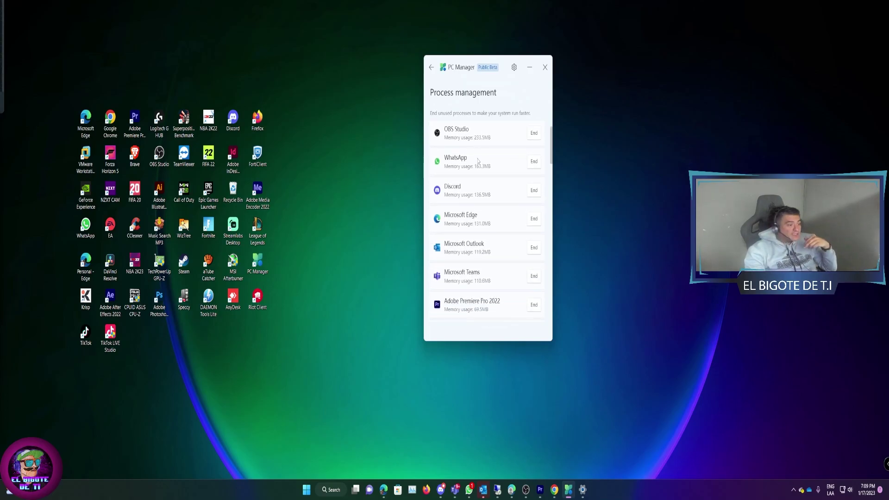
scroll(471, 195, "down", 10)
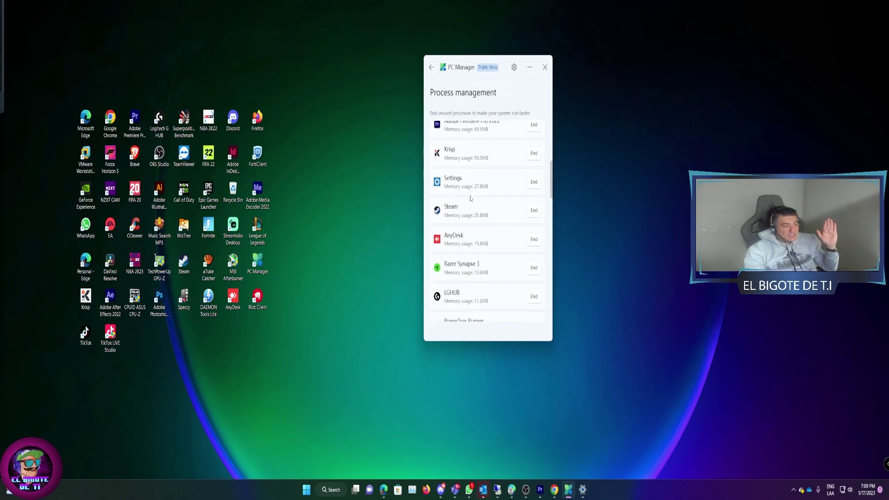
scroll(470, 198, "down", 12)
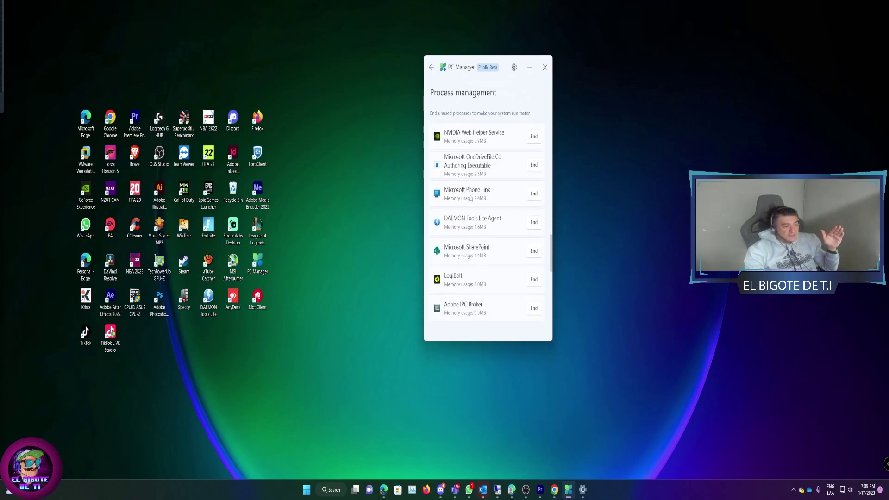
scroll(471, 185, "up", 10)
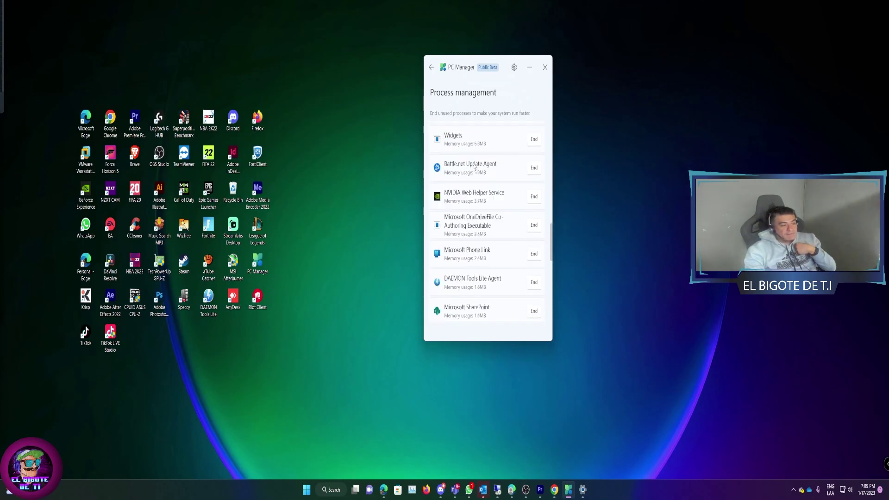
scroll(475, 157, "up", 10)
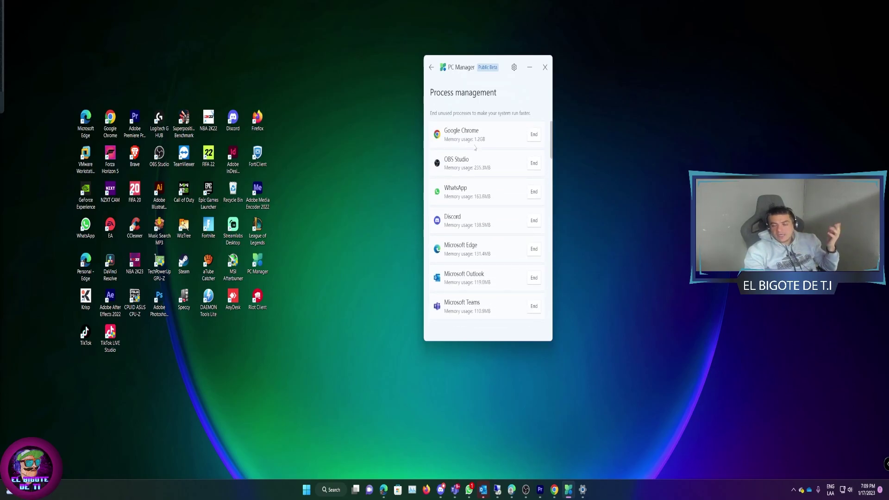
Leave process management and examine the startup apps list with each app's startup impact.
left_click(431, 68)
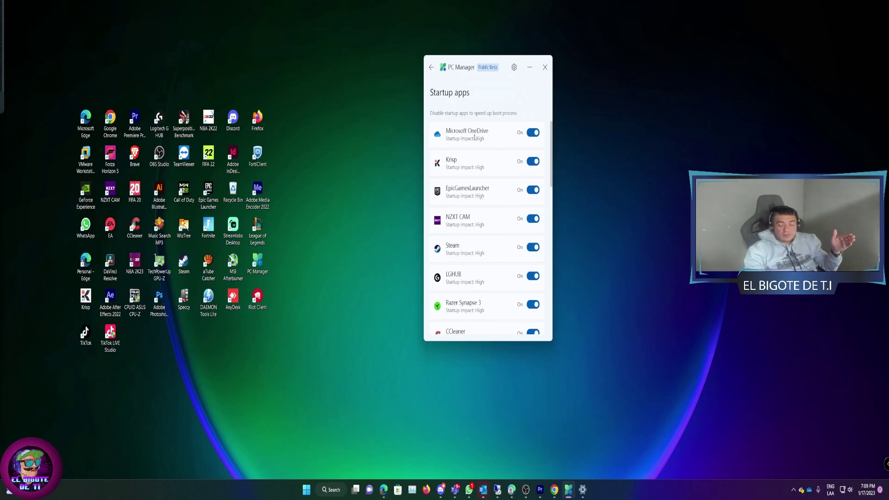
scroll(475, 137, "down", 5)
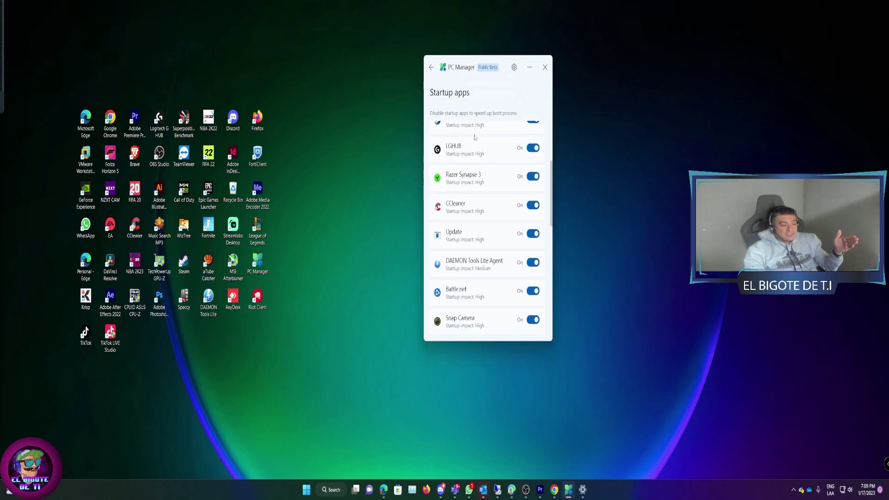
scroll(475, 137, "down", 5)
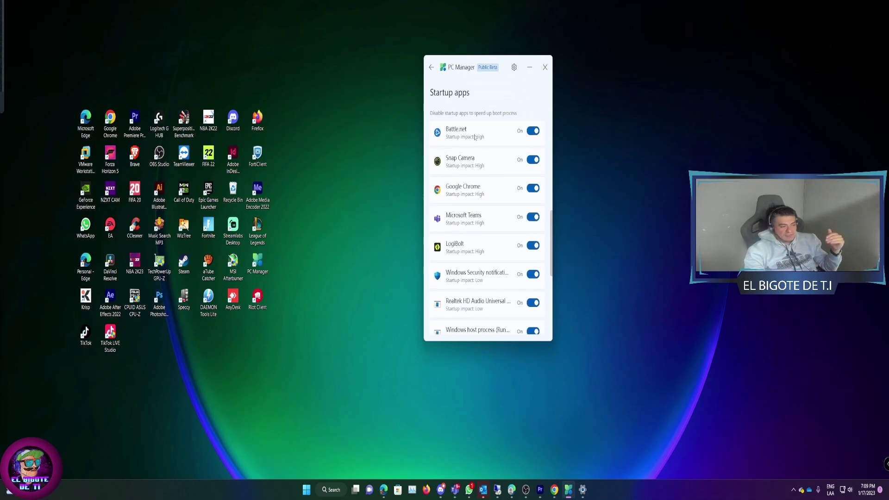
scroll(475, 137, "down", 5)
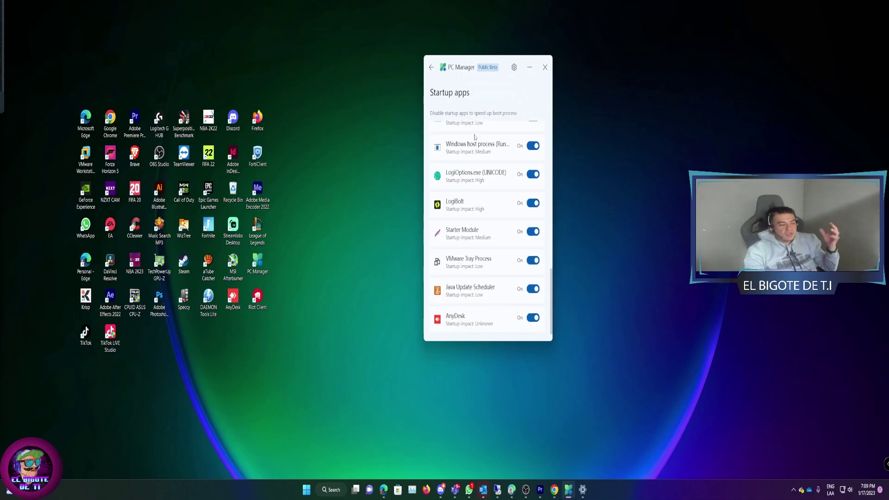
scroll(477, 291, "up", 15)
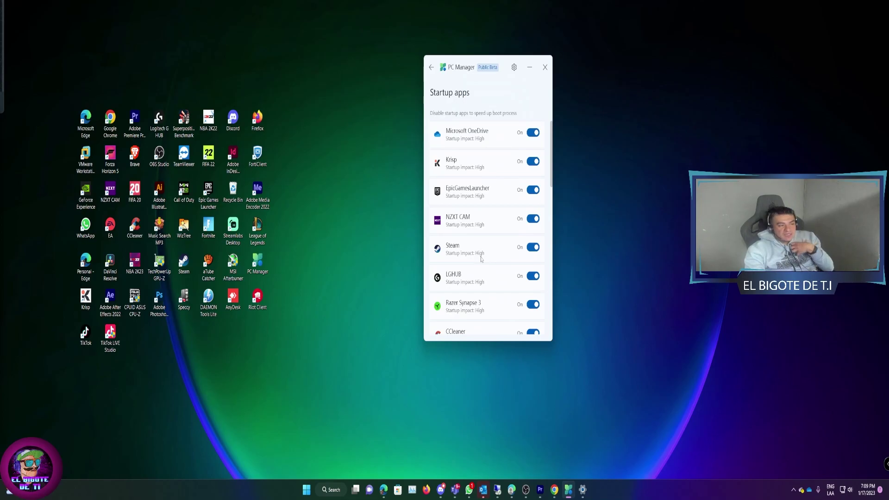
Leave the startup apps list, start a threat scan of the PC from the security section, and cancel the running scan.
left_click(431, 67)
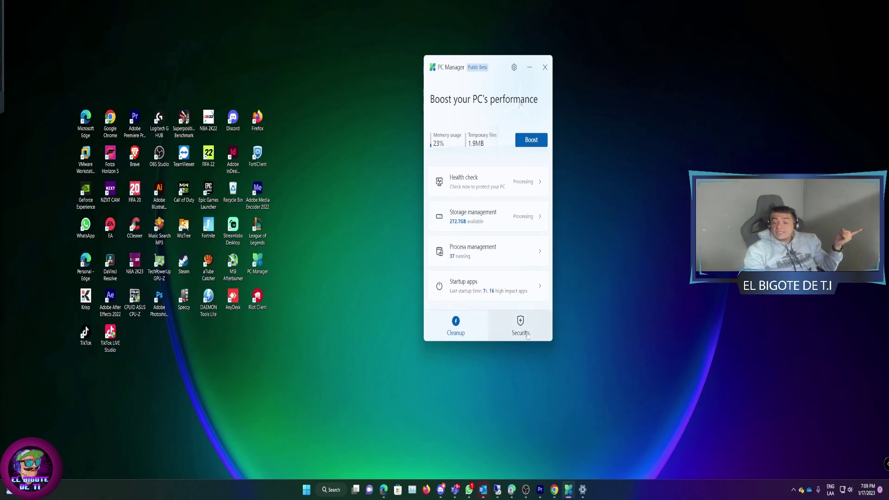
left_click(526, 333)
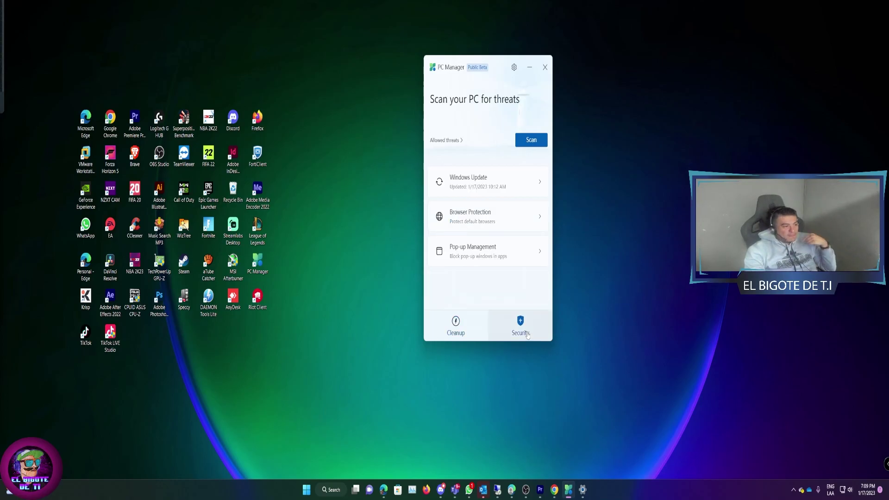
left_click(531, 140)
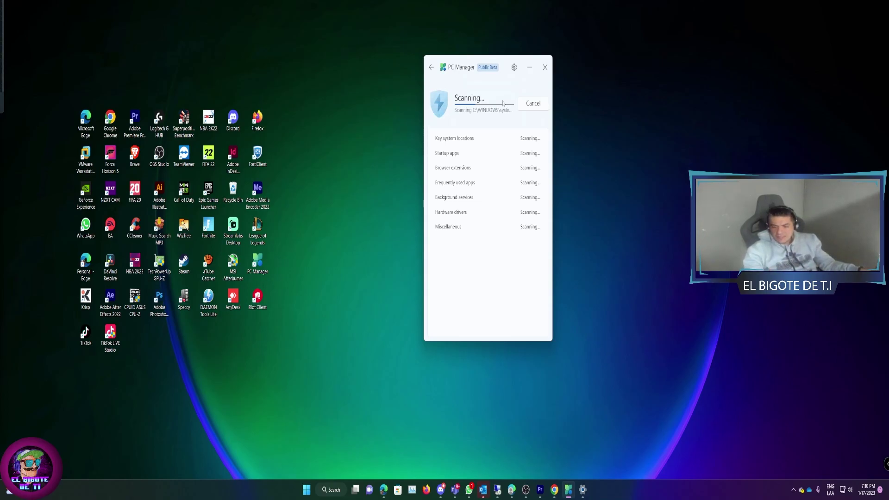
left_click(533, 104)
left_click(533, 104)
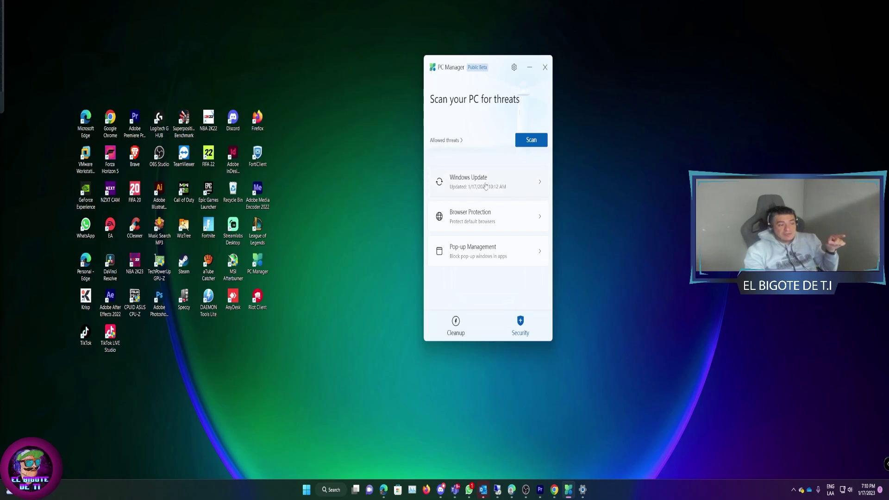
Check for Windows updates, install the Security Intelligence Update under Virus definitions, check for updates again, and return to the security page.
left_click(485, 185)
left_click(530, 100)
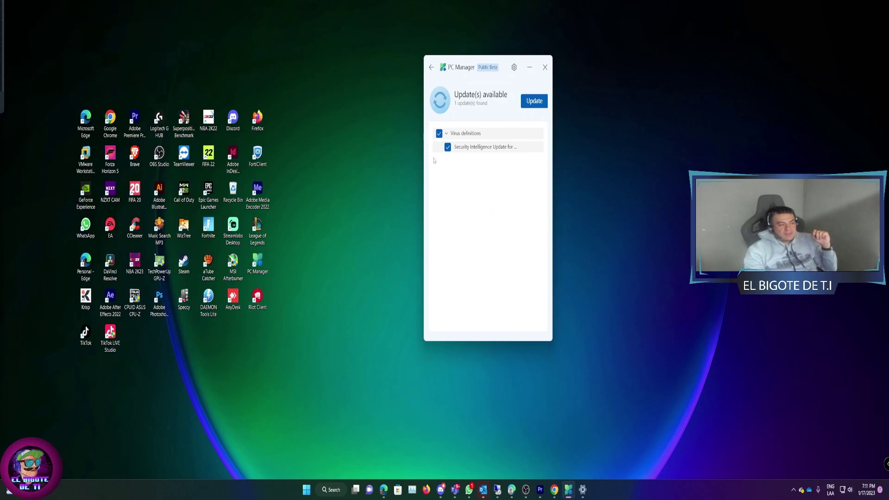
left_click(533, 101)
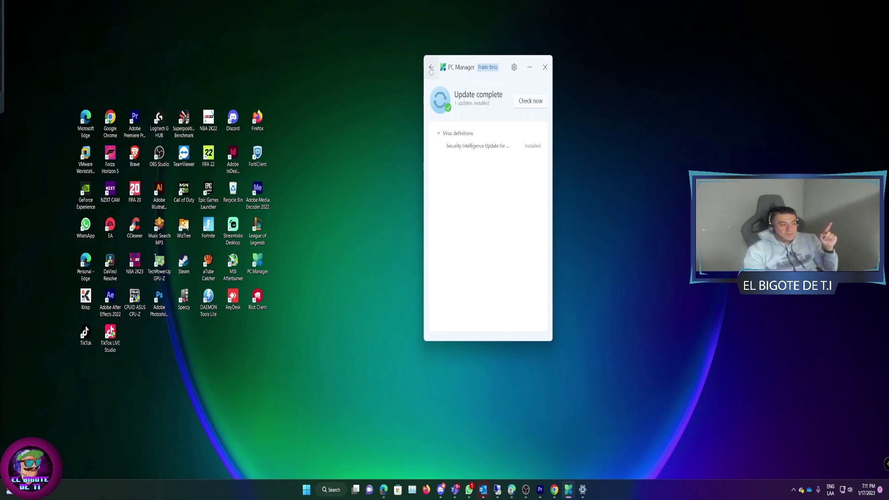
left_click(538, 104)
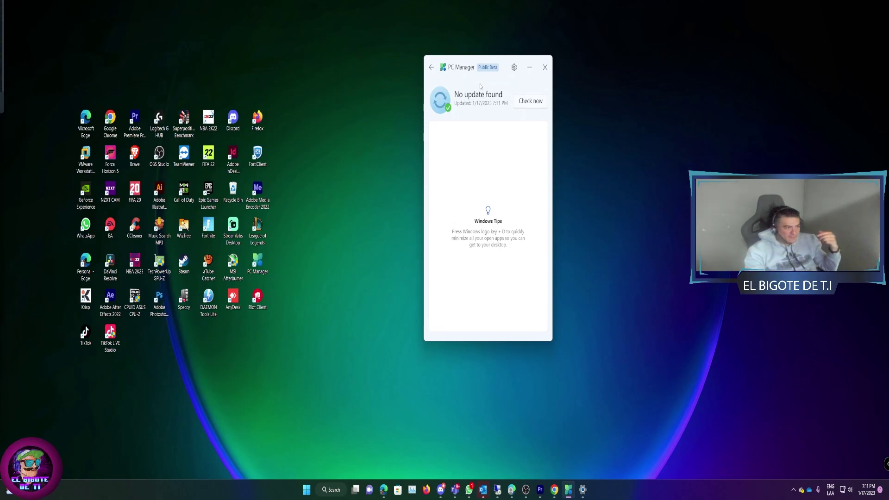
left_click(430, 67)
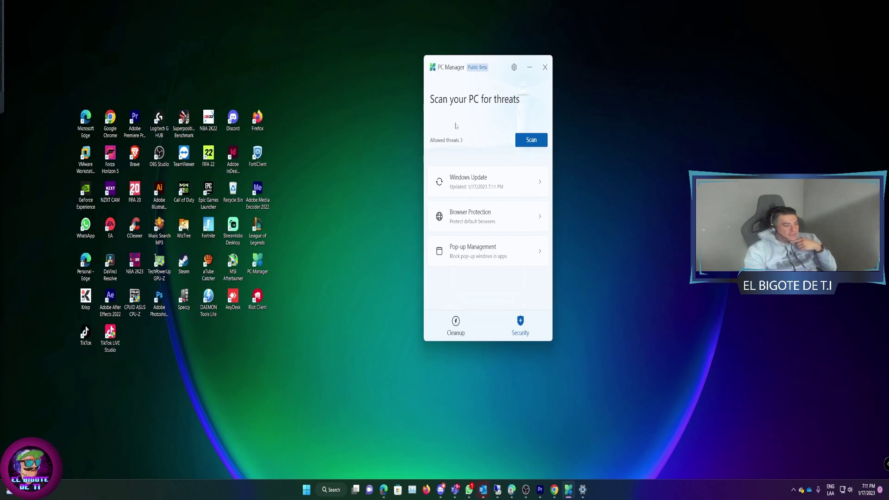
Examine the pop-up blocking option in Pop-up Management and return to the security page.
left_click(476, 252)
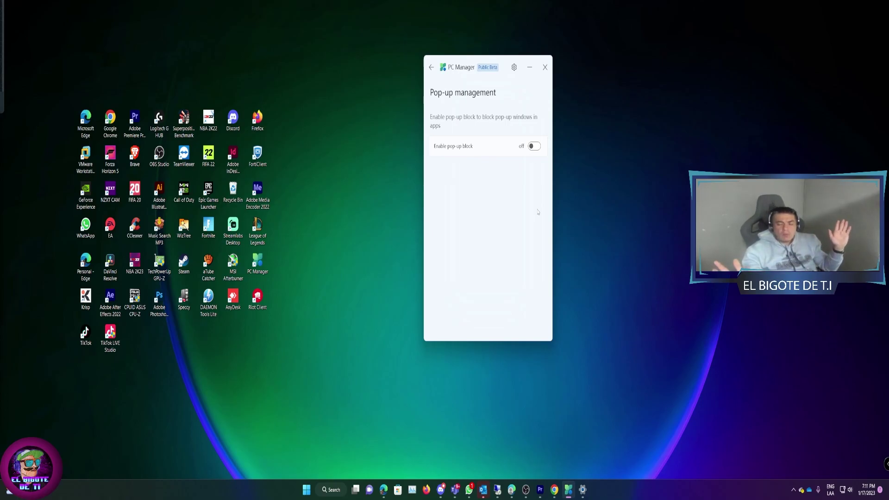
left_click(431, 68)
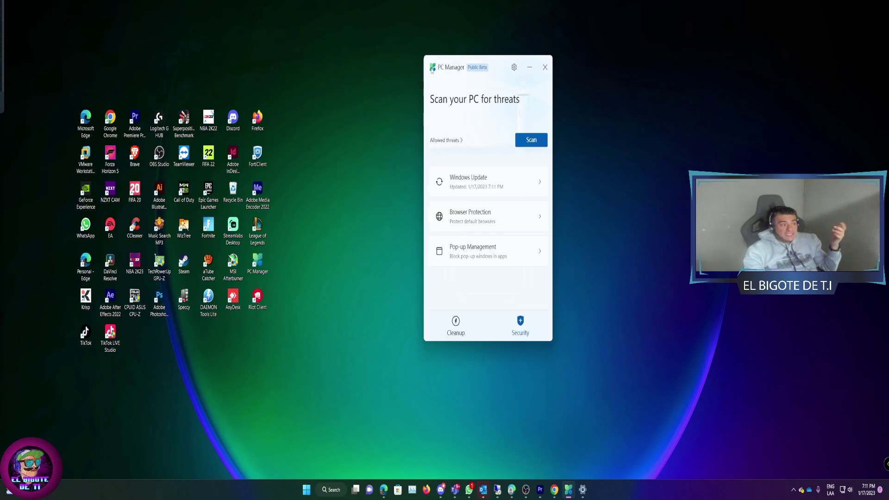